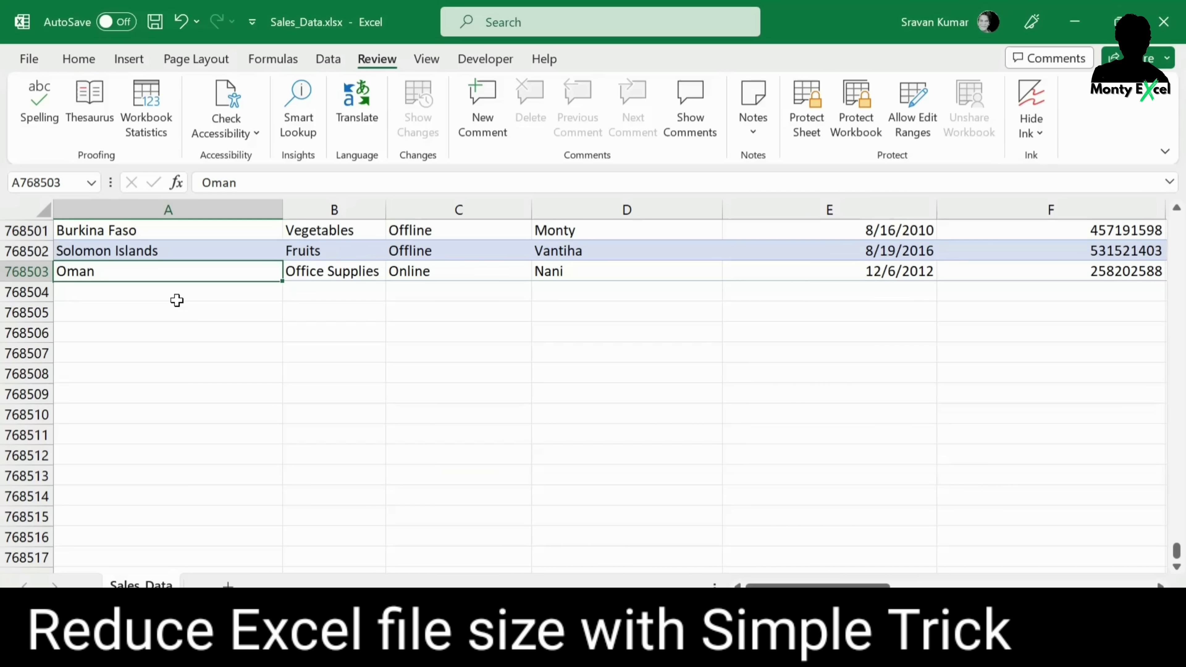
Jump to A1, then across the header row to confirm the table ends at Cost in column G.
{"action": "key", "text": "ctrl+Home"}
{"action": "key", "text": "ctrl+Right"}
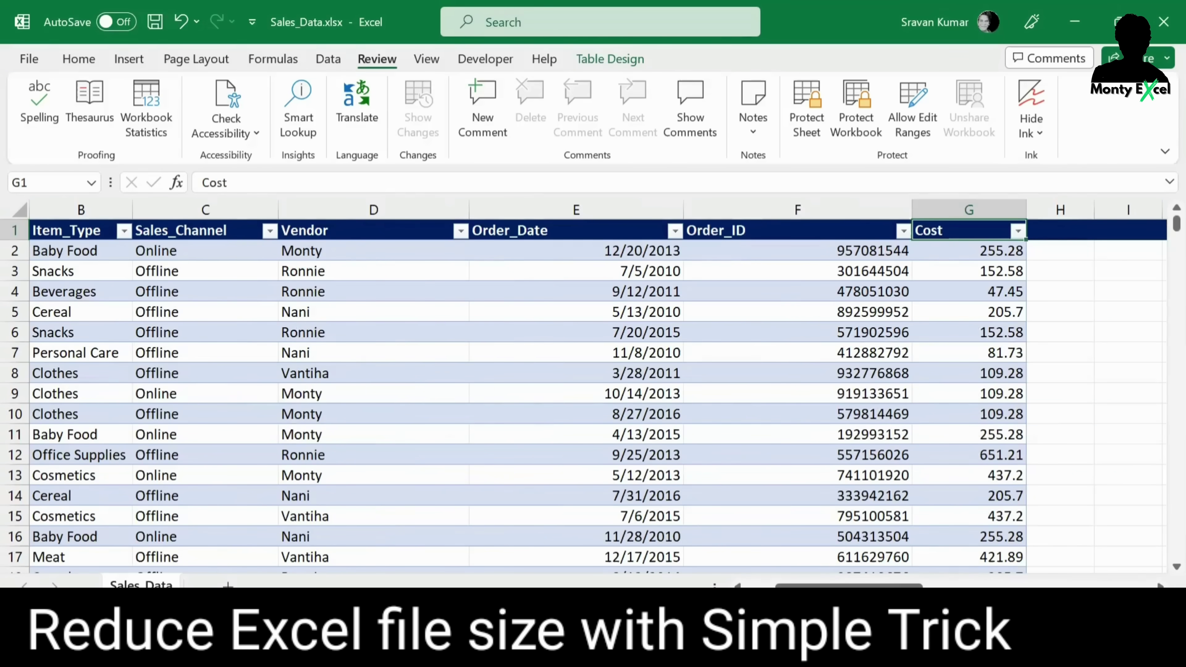
Note the 72,021 KB size of Sales_Data.xlsx in RAWDATA, then return to Excel.
{"action": "left_click", "coordinate": [730, 578]}
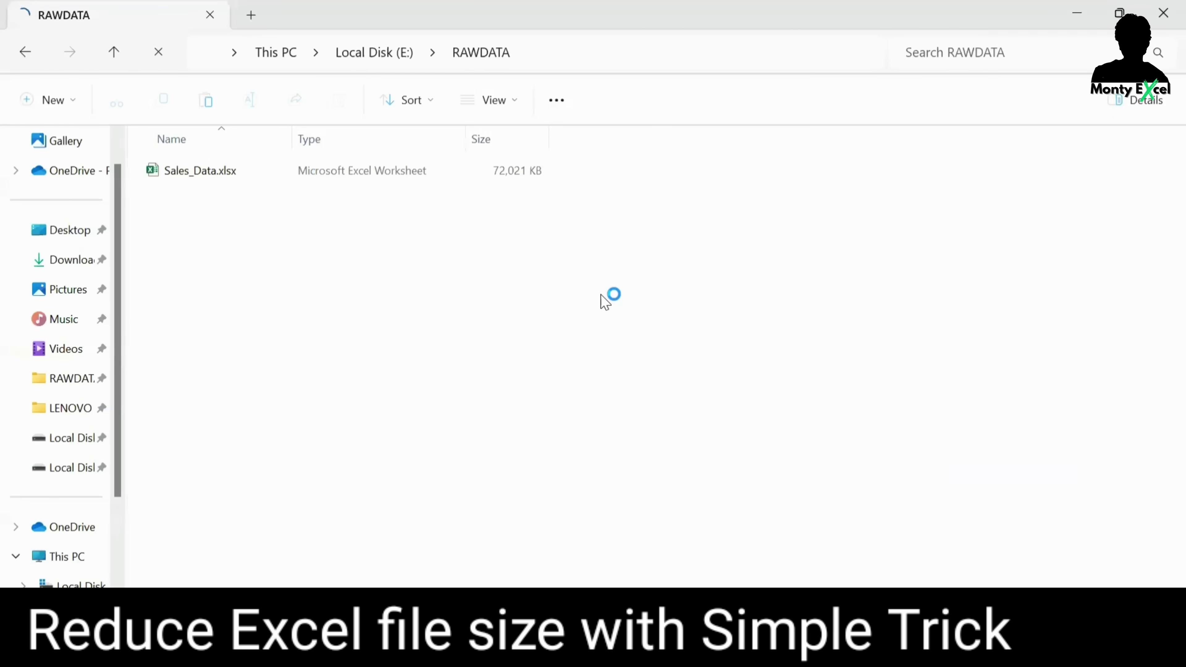
{"action": "key", "text": "alt+Tab"}
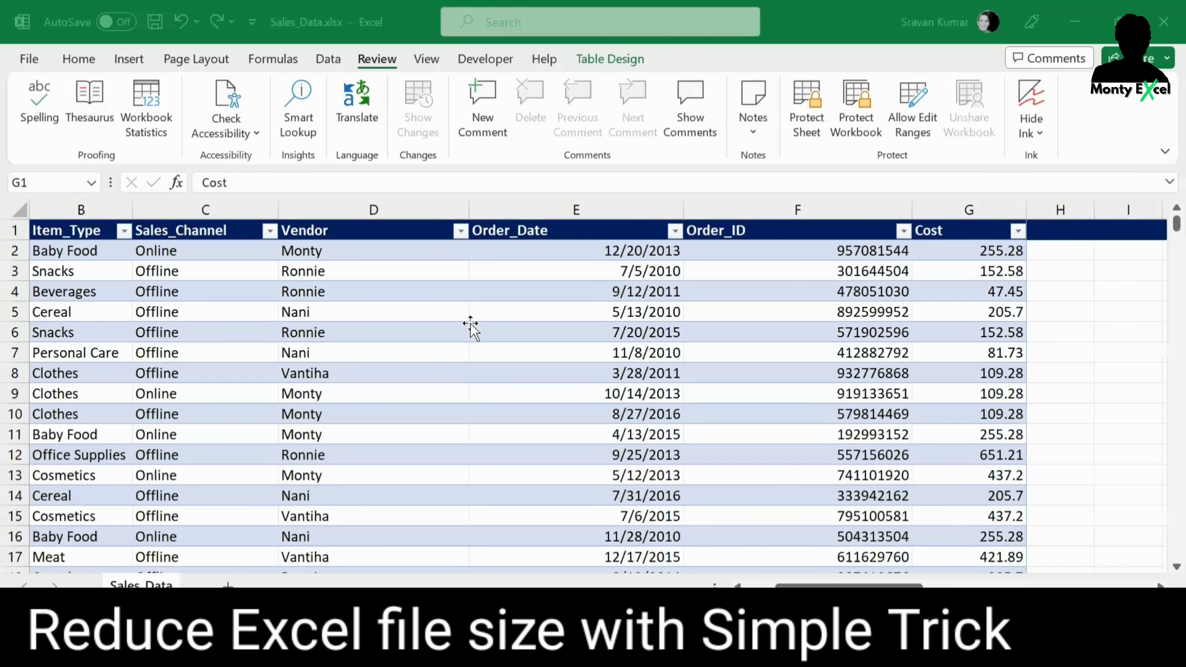
Start a Save As copy with Excel Binary Workbook (*.xlsb) as the file type.
{"action": "left_click", "coordinate": [471, 328]}
{"action": "key", "text": "ctrl+Home"}
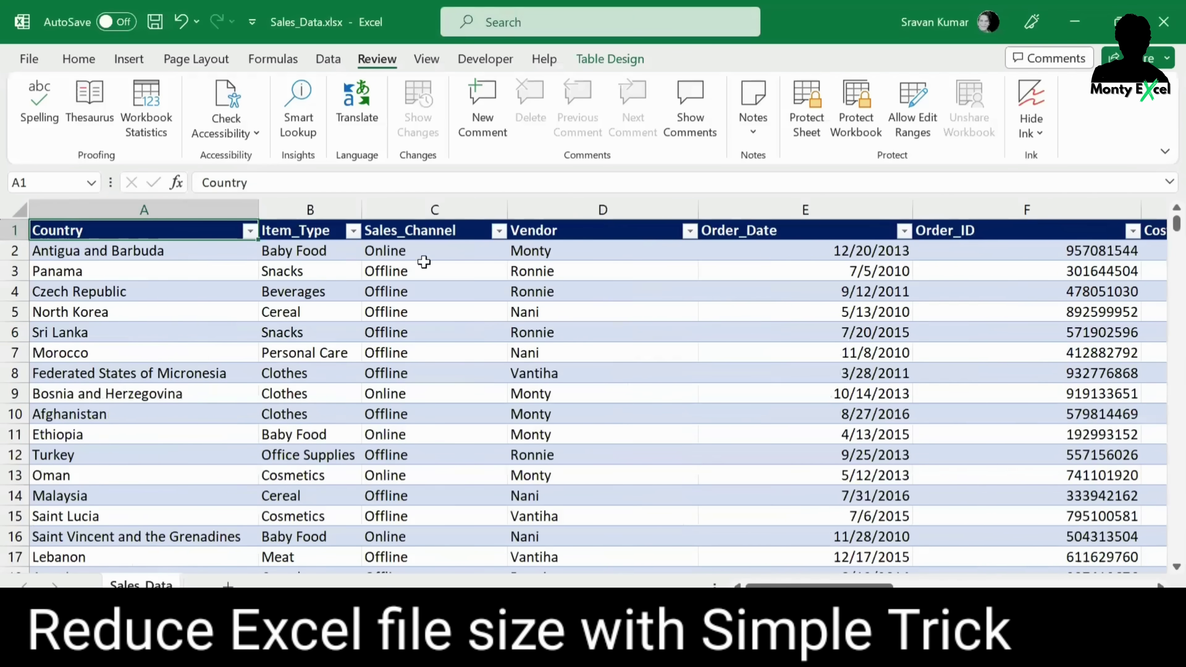
{"action": "left_click", "coordinate": [38, 65]}
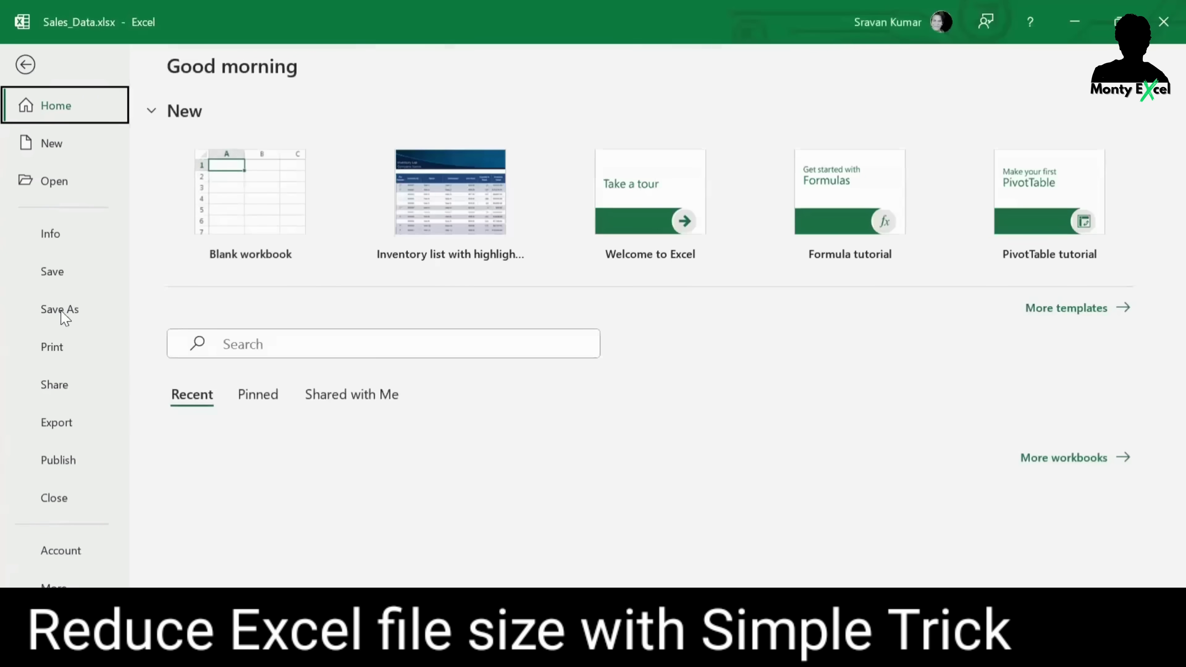
{"action": "left_click", "coordinate": [75, 309]}
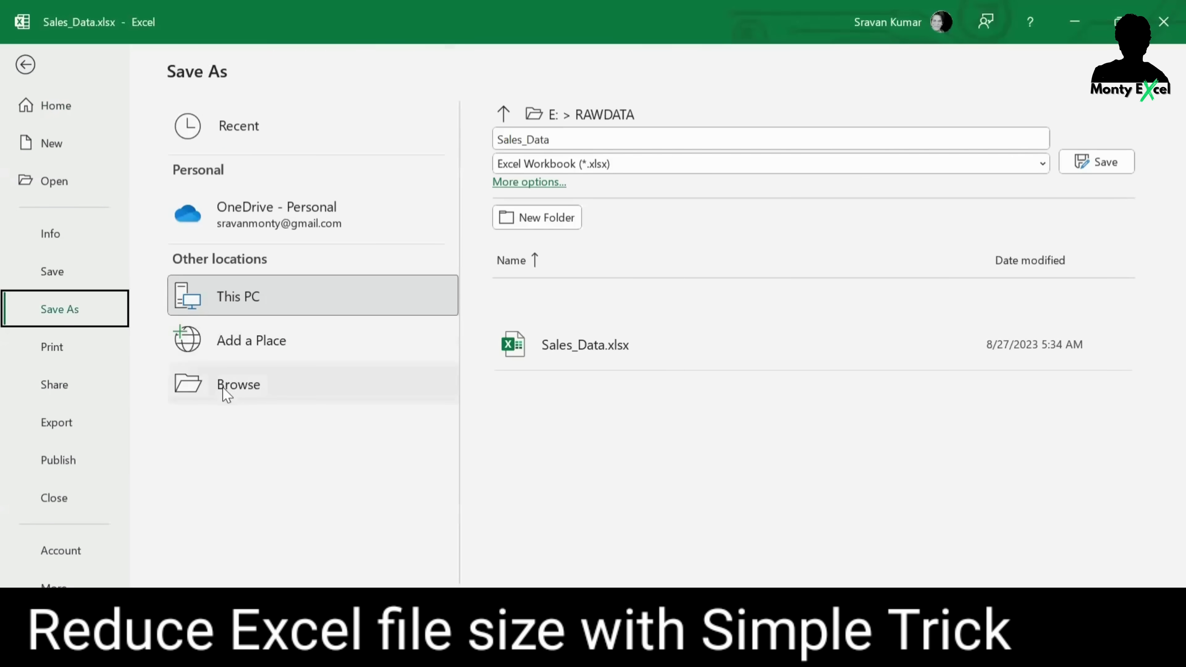
{"action": "left_click", "coordinate": [225, 394]}
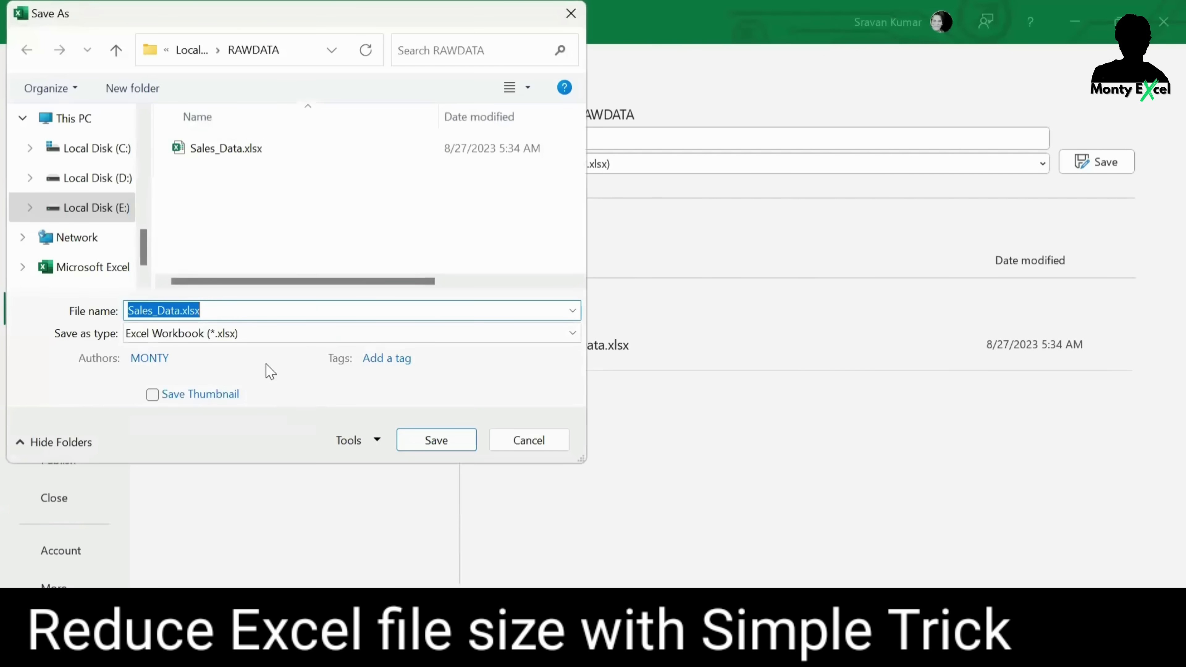
{"action": "left_click", "coordinate": [256, 336]}
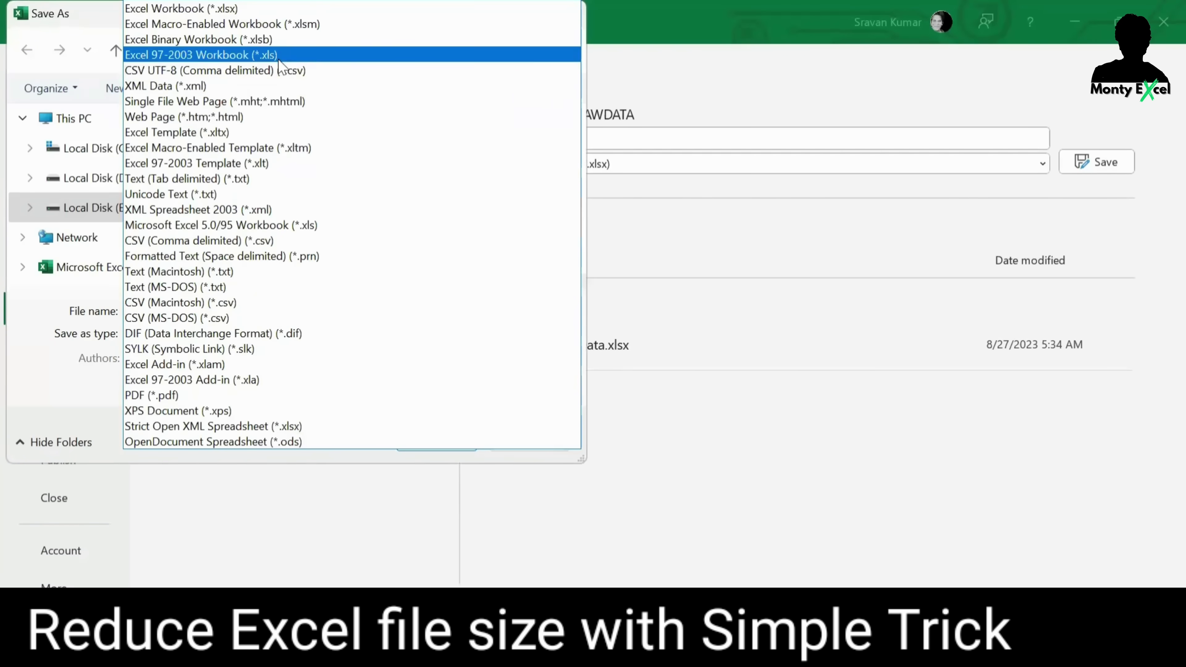
{"action": "left_click", "coordinate": [269, 41]}
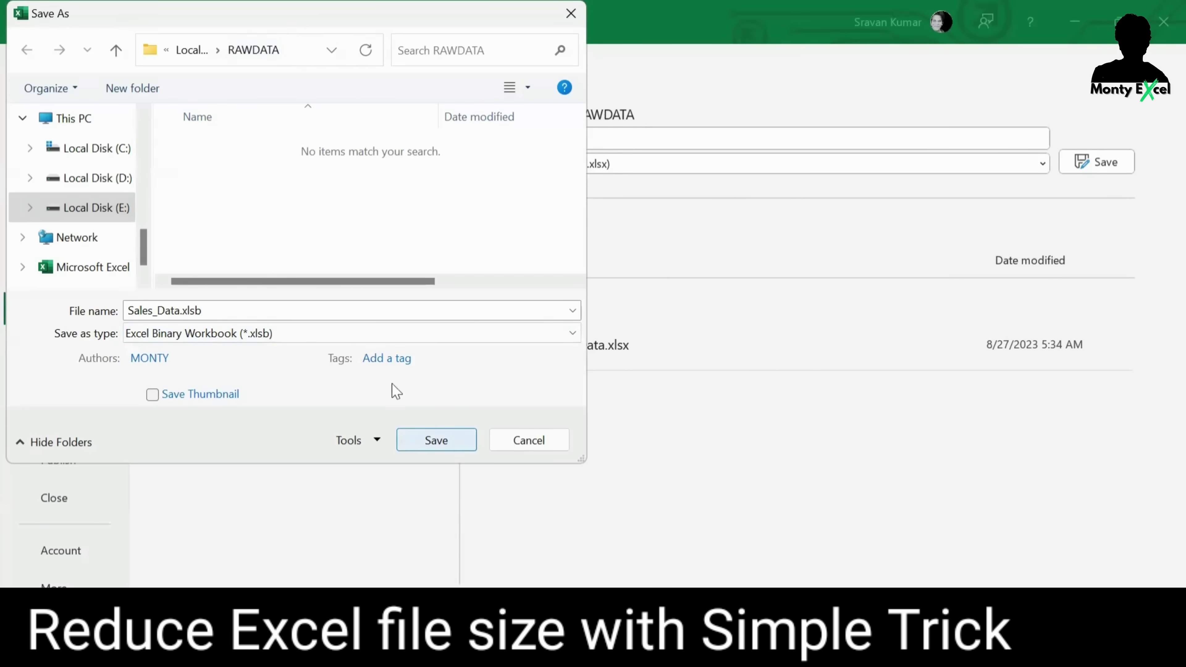
Name the file Sales_Data_v1.xlsb and save it.
{"action": "double_click", "coordinate": [181, 313]}
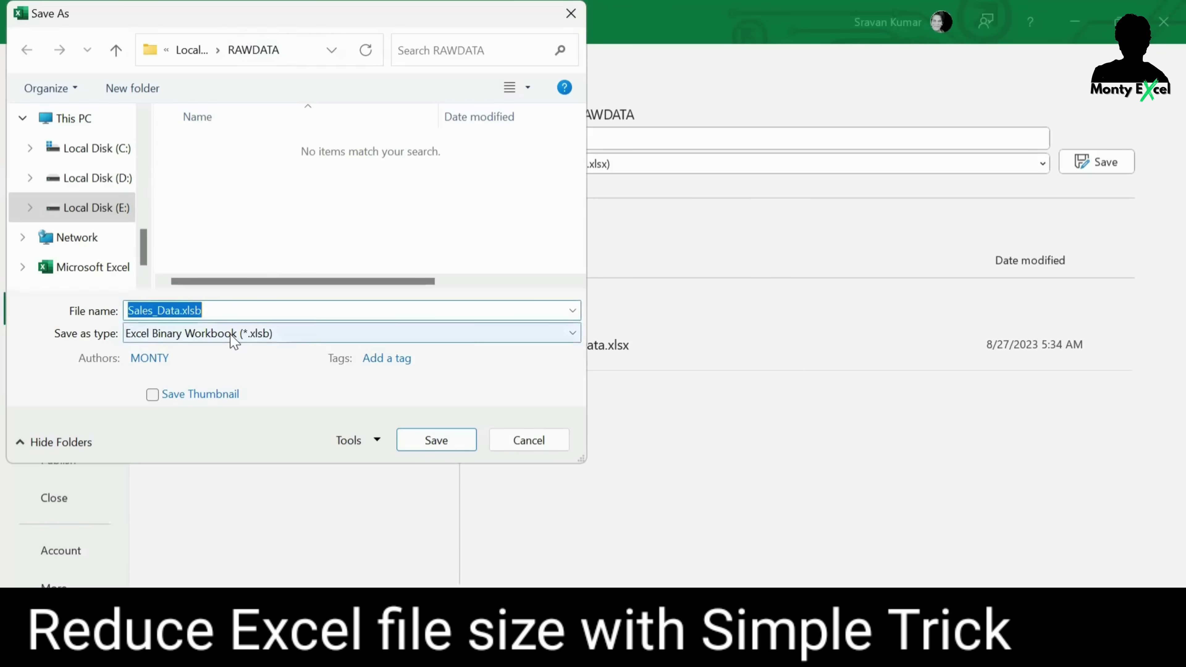
{"action": "key", "text": "Home"}
{"action": "key", "text": "Right"}
{"action": "key", "text": "Right"}
{"action": "key", "text": "Right"}
{"action": "key", "text": "Right"}
{"action": "key", "text": "Right"}
{"action": "key", "text": "Right"}
{"action": "key", "text": "Right"}
{"action": "key", "text": "Right"}
{"action": "key", "text": "Right"}
{"action": "key", "text": "Right"}
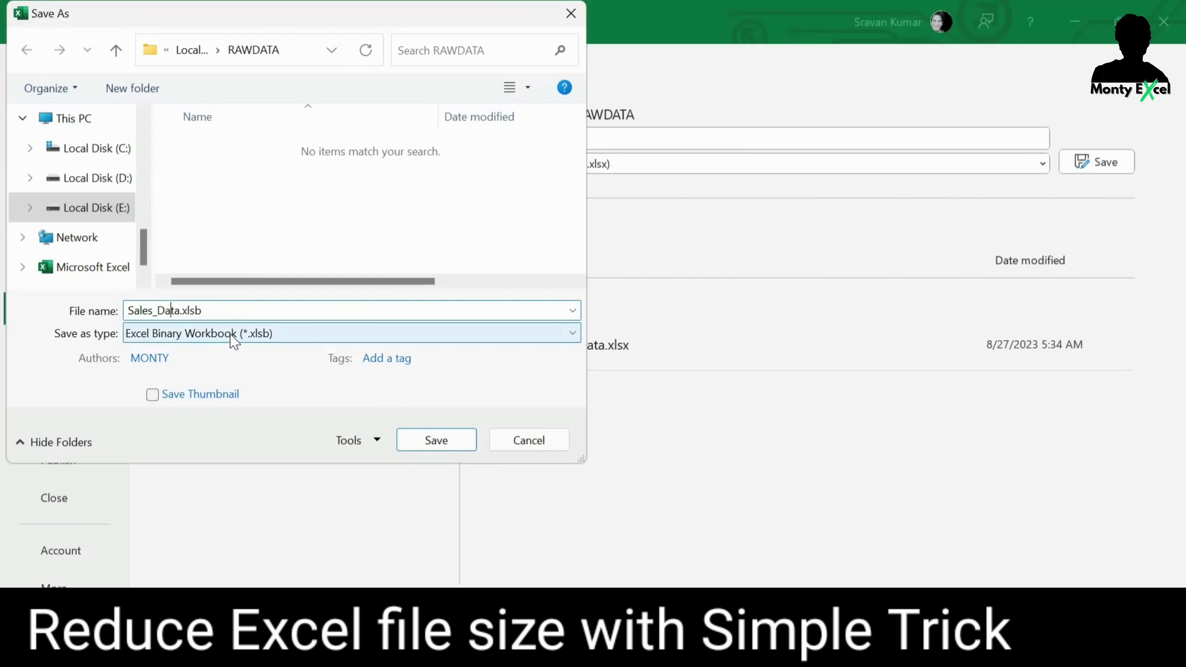
{"action": "type", "text": "_v1"}
{"action": "key", "text": "Return"}
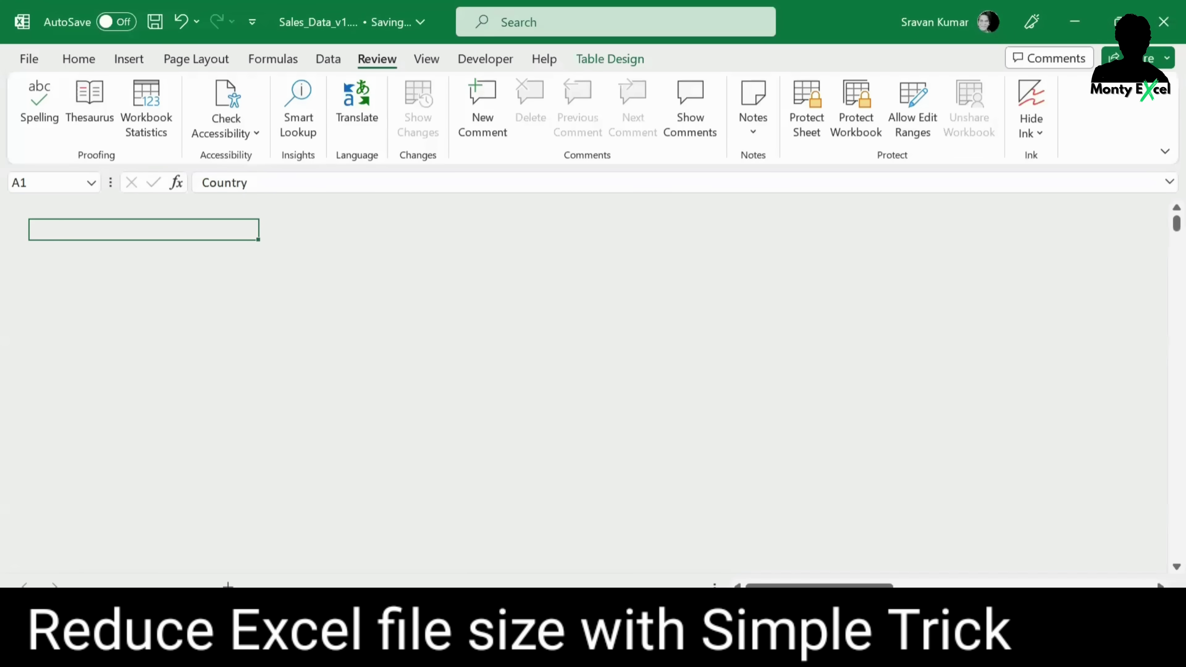
Bring up the RAWDATA folder and select Sales_Data.xlsx (72,021 KB).
{"action": "mouse_move", "coordinate": [719, 607]}
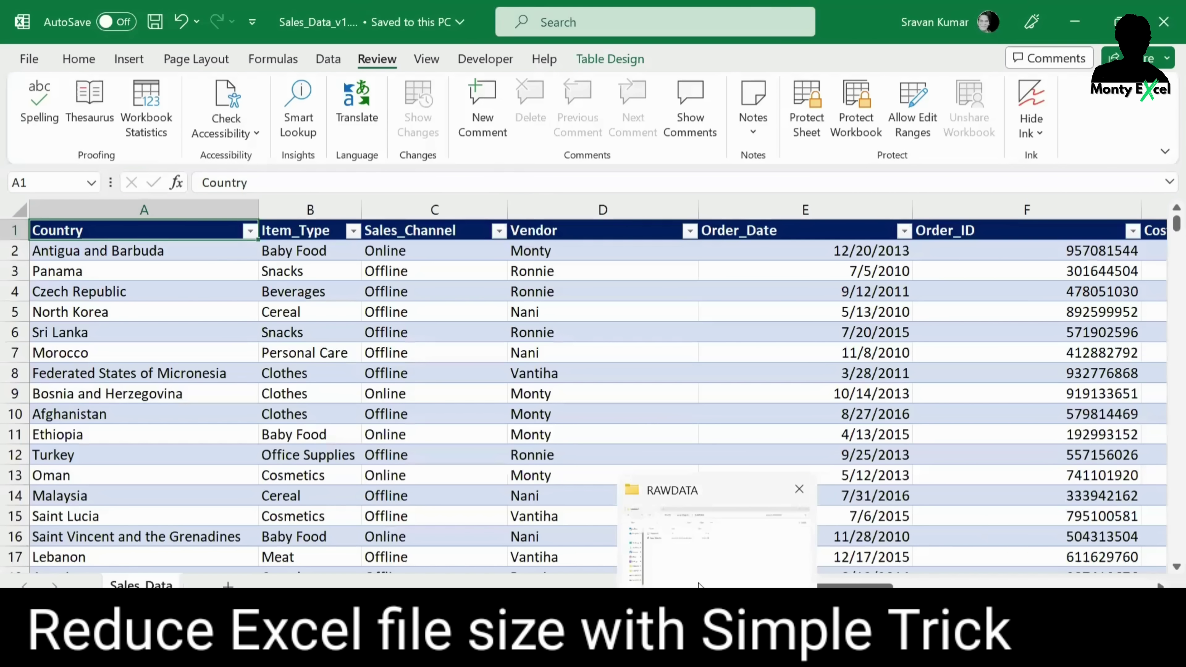
{"action": "left_click", "coordinate": [660, 507]}
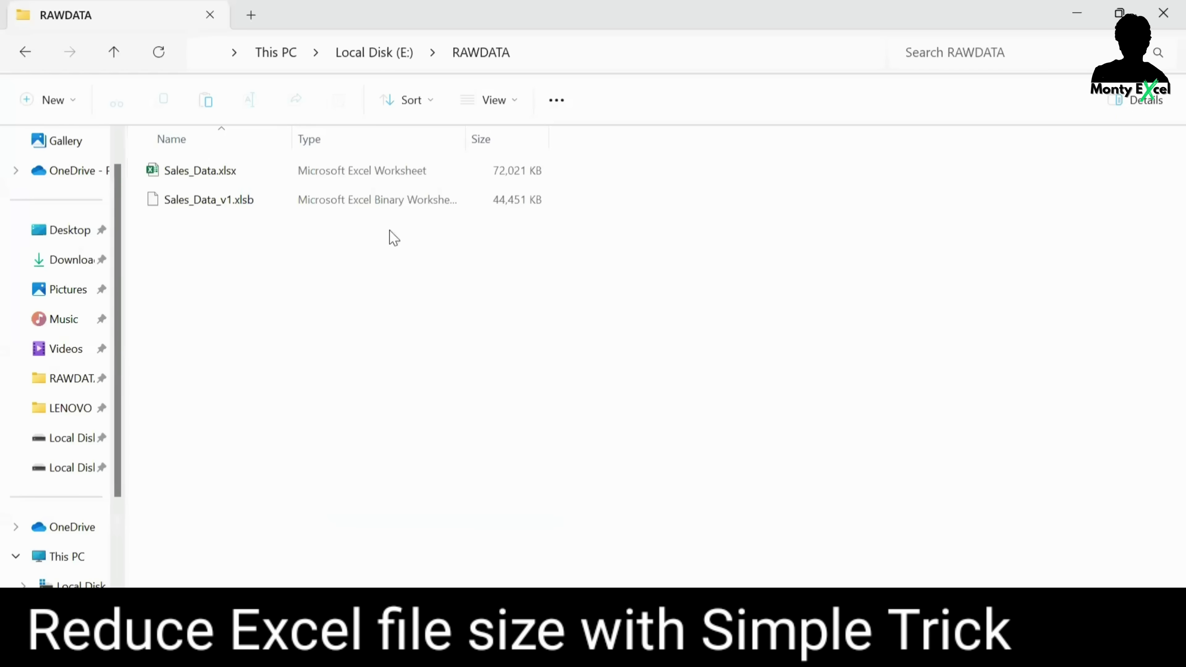
{"action": "left_click", "coordinate": [497, 177]}
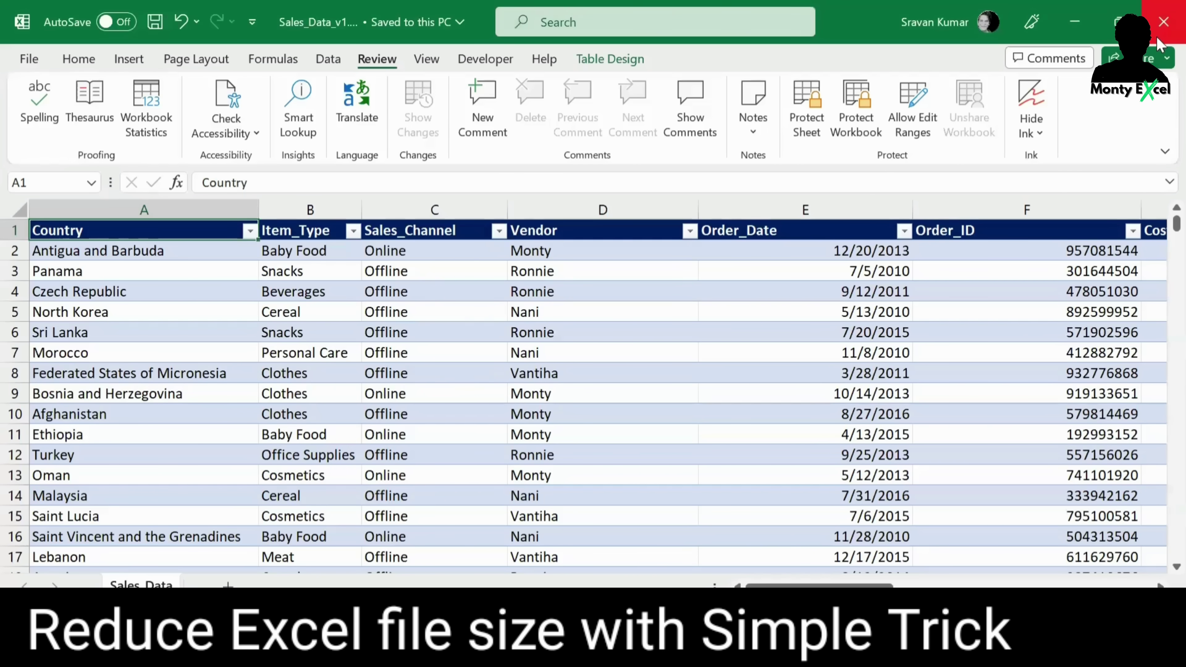
Refresh the RAWDATA listing so Sales_Data_v1.xlsb appears at 44,451 KB.
{"action": "key", "text": "alt+Tab"}
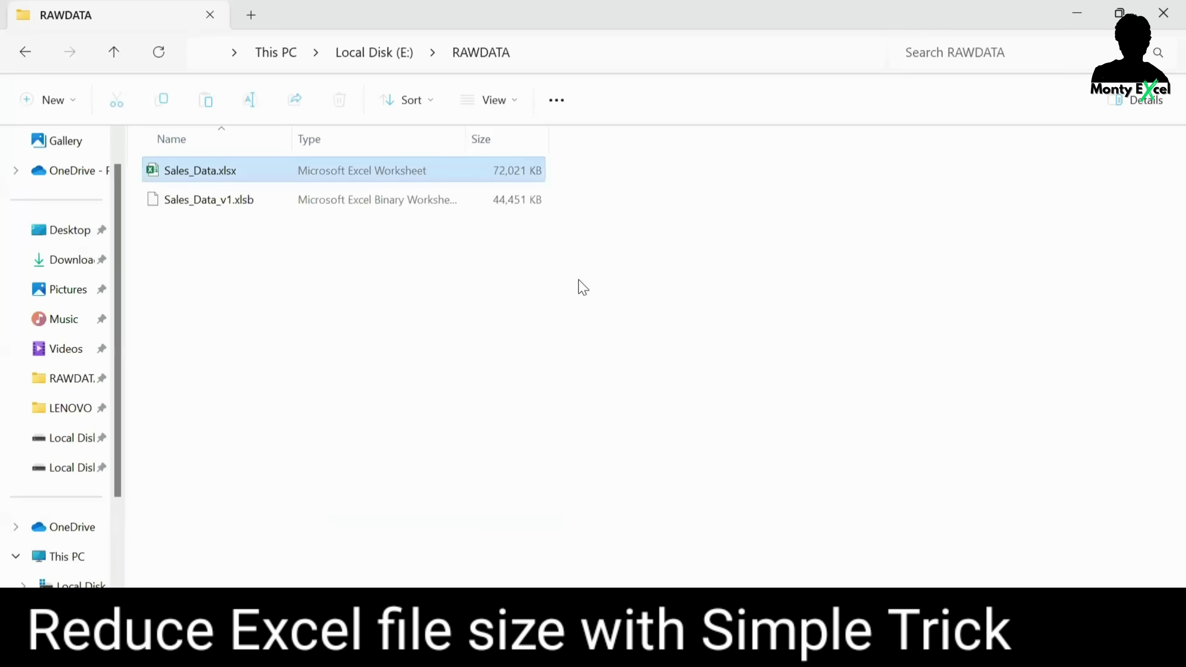
{"action": "right_click", "coordinate": [581, 283]}
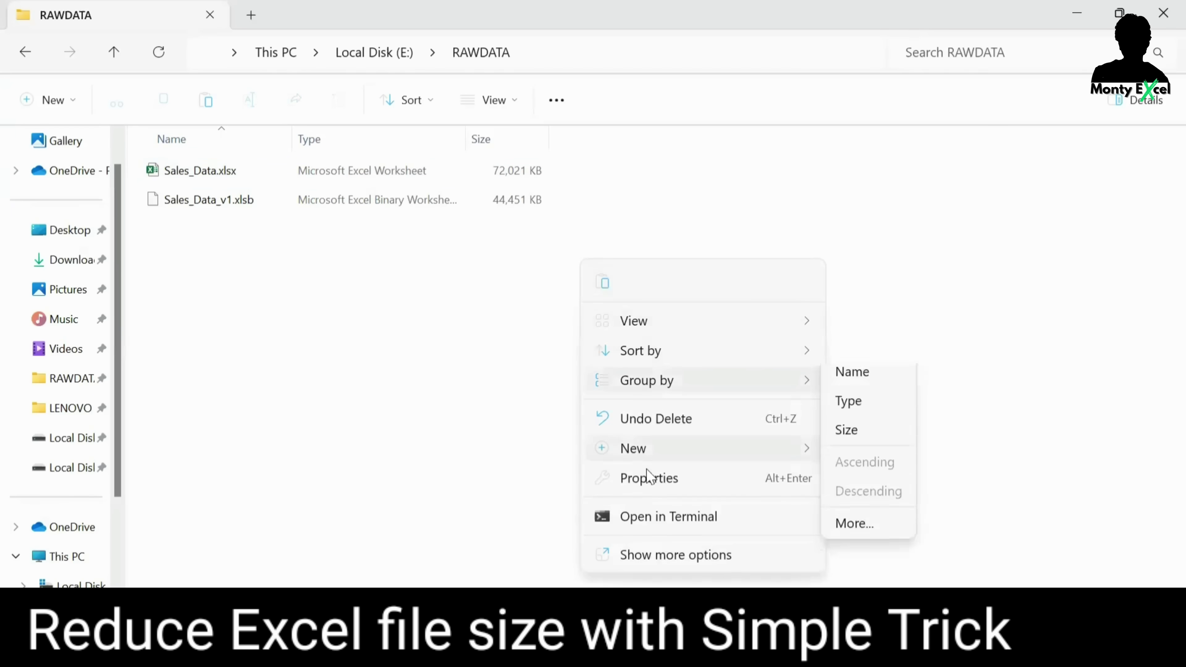
{"action": "left_click", "coordinate": [681, 557]}
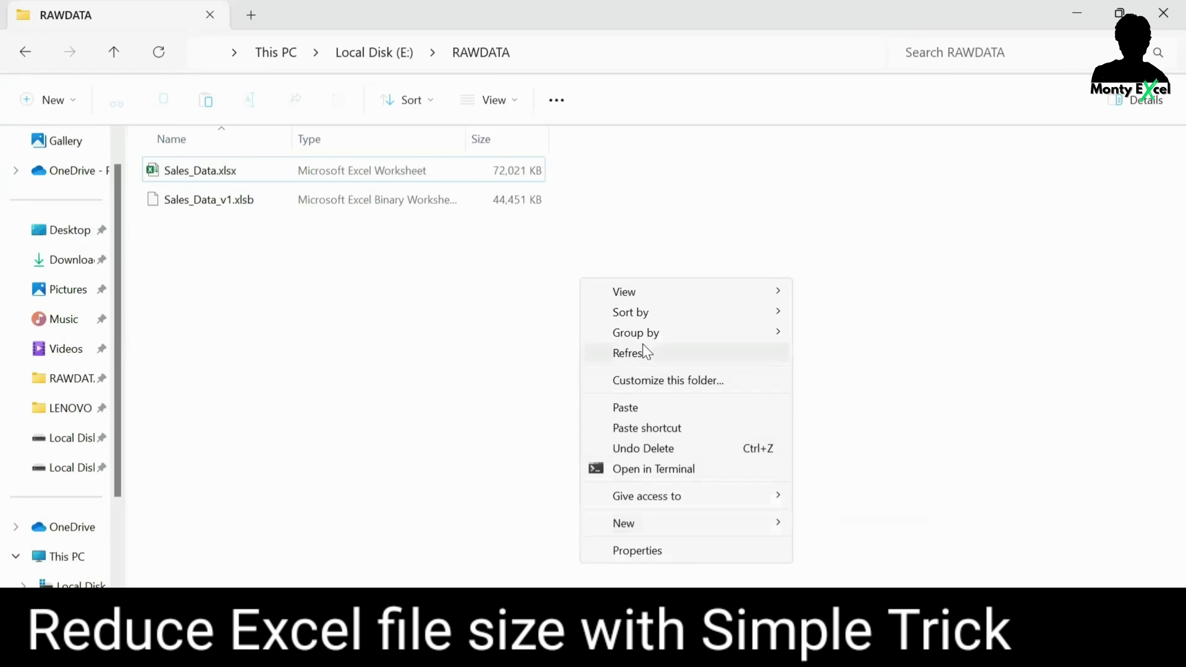
{"action": "left_click", "coordinate": [645, 351]}
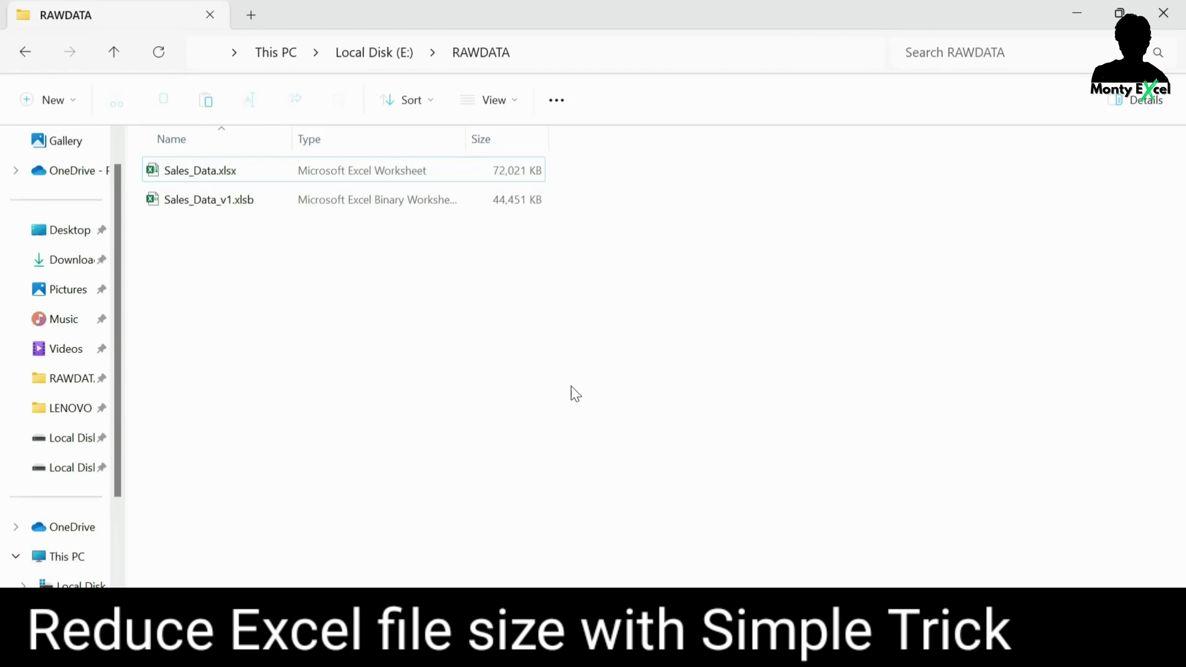
In Sales_Data_v1, check the empty columns from H to the sheet's last column.
{"action": "key", "text": "alt+Tab"}
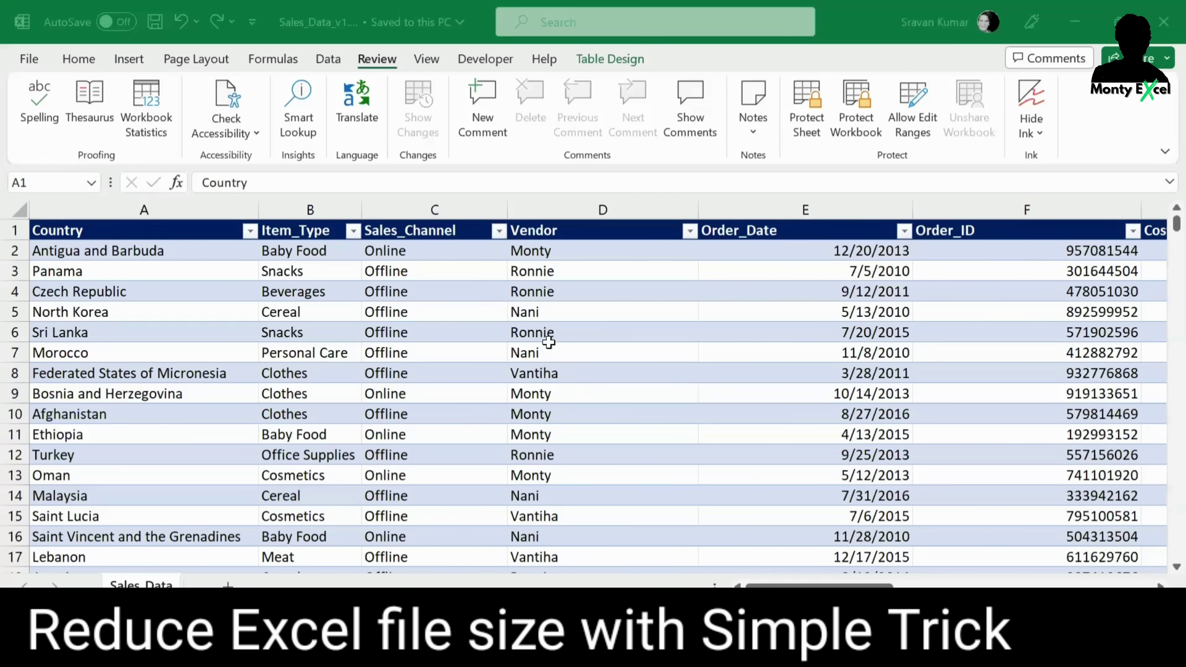
{"action": "left_click", "coordinate": [399, 234]}
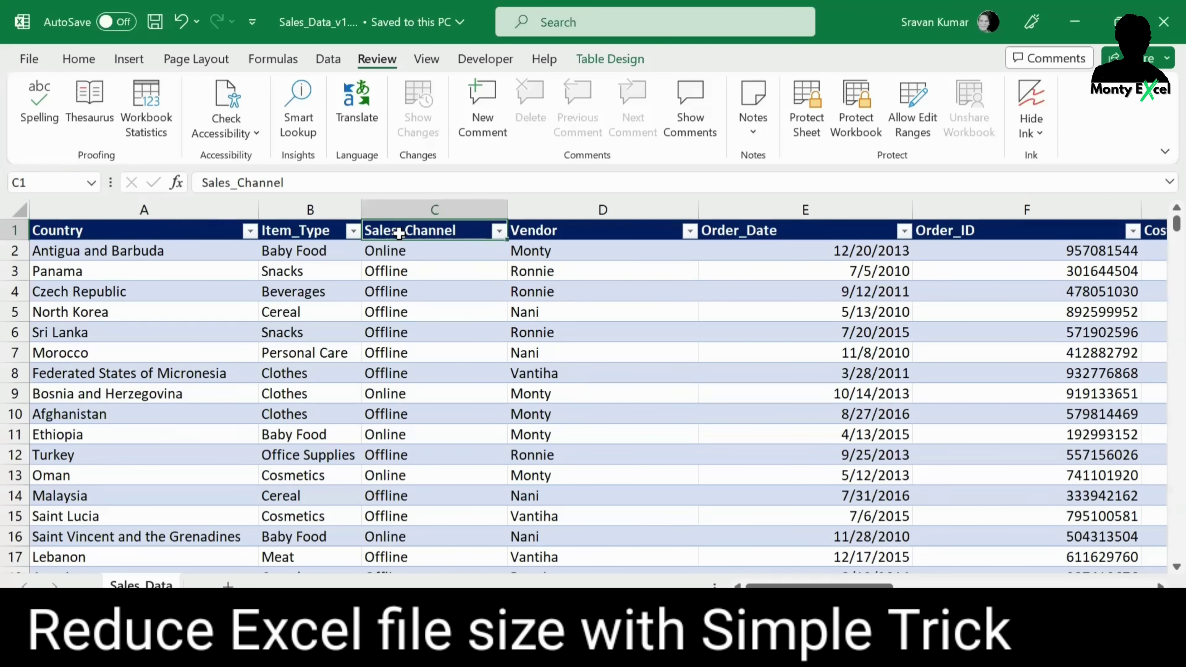
{"action": "key", "text": "Right"}
{"action": "key", "text": "Right"}
{"action": "key", "text": "Right"}
{"action": "key", "text": "Right"}
{"action": "key", "text": "Right"}
{"action": "key", "text": "Right"}
{"action": "key", "text": "Right"}
{"action": "key", "text": "Right"}
{"action": "key", "text": "Right"}
{"action": "key", "text": "Right"}
{"action": "key", "text": "Right"}
{"action": "key", "text": "Right"}
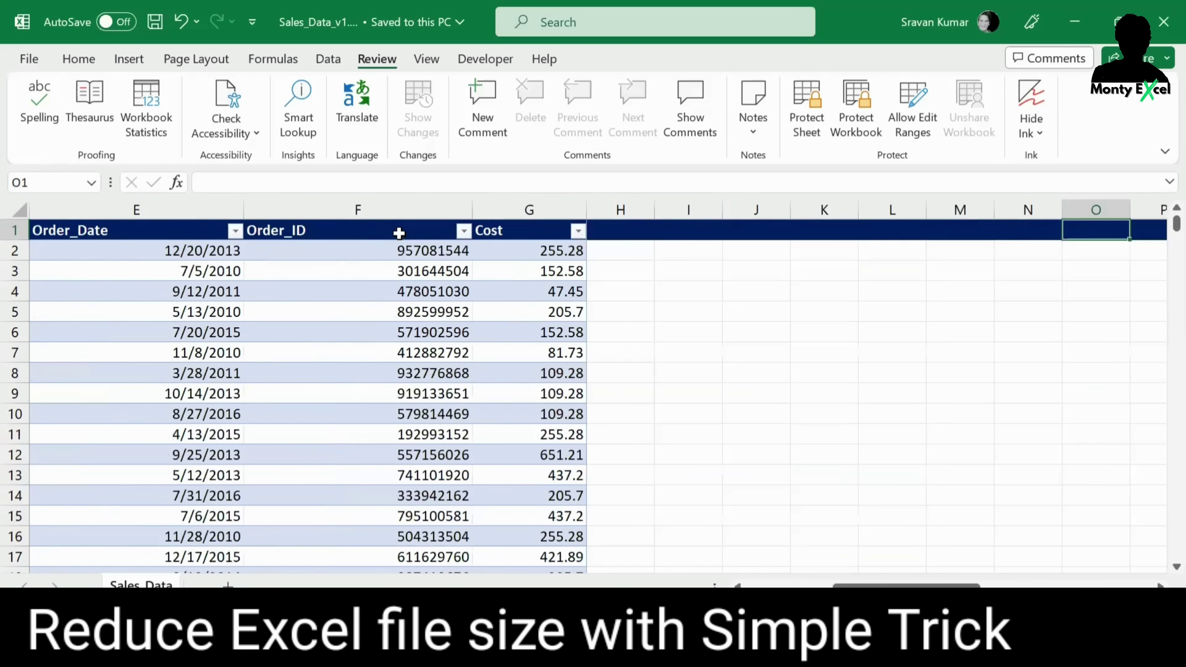
{"action": "key", "text": "Left"}
{"action": "key", "text": "Left"}
{"action": "key", "text": "Left"}
{"action": "key", "text": "Left"}
{"action": "key", "text": "Left"}
{"action": "key", "text": "Left"}
{"action": "key", "text": "Left"}
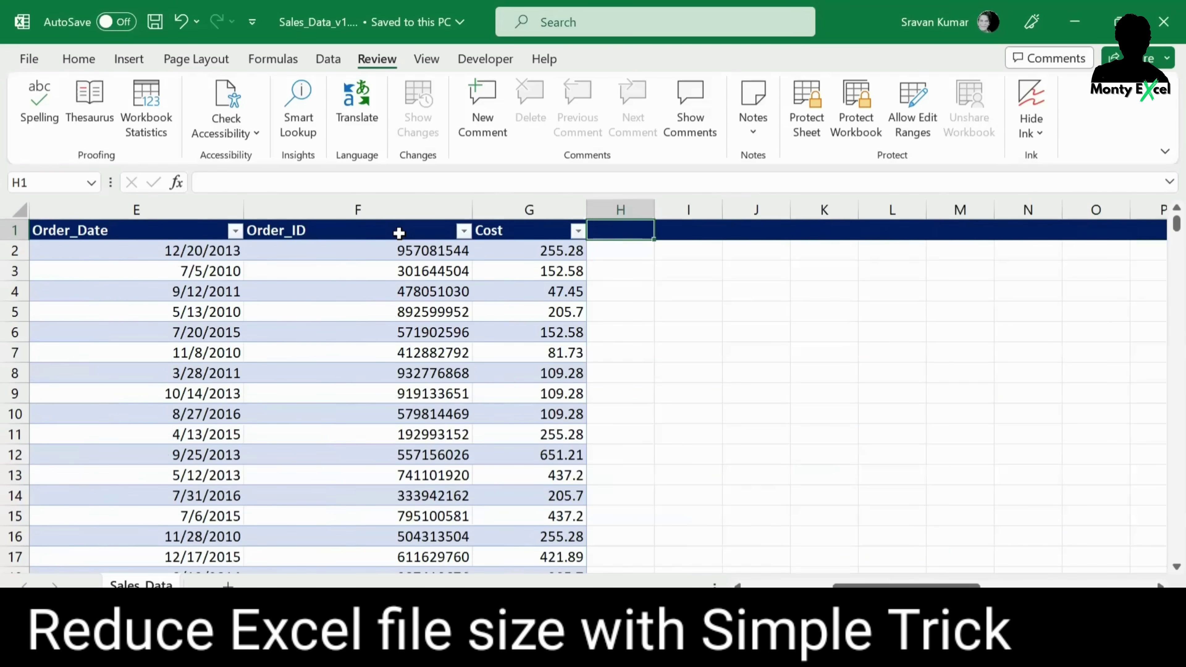
{"action": "key", "text": "ctrl+shift+Right"}
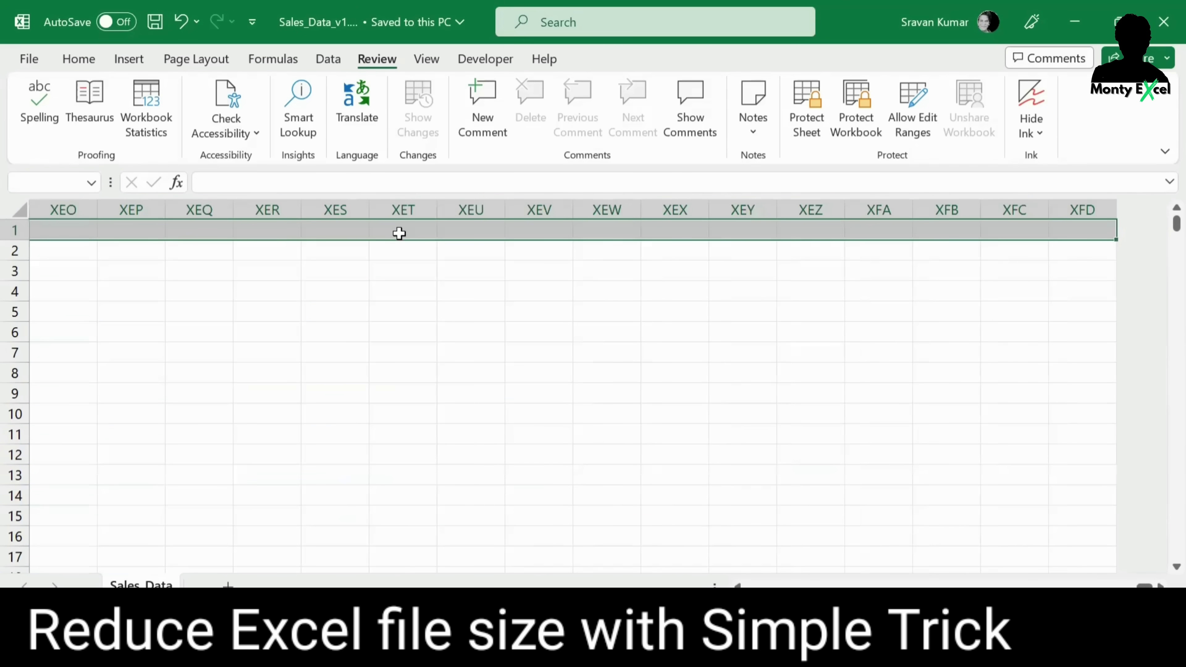
{"action": "key", "text": "Left"}
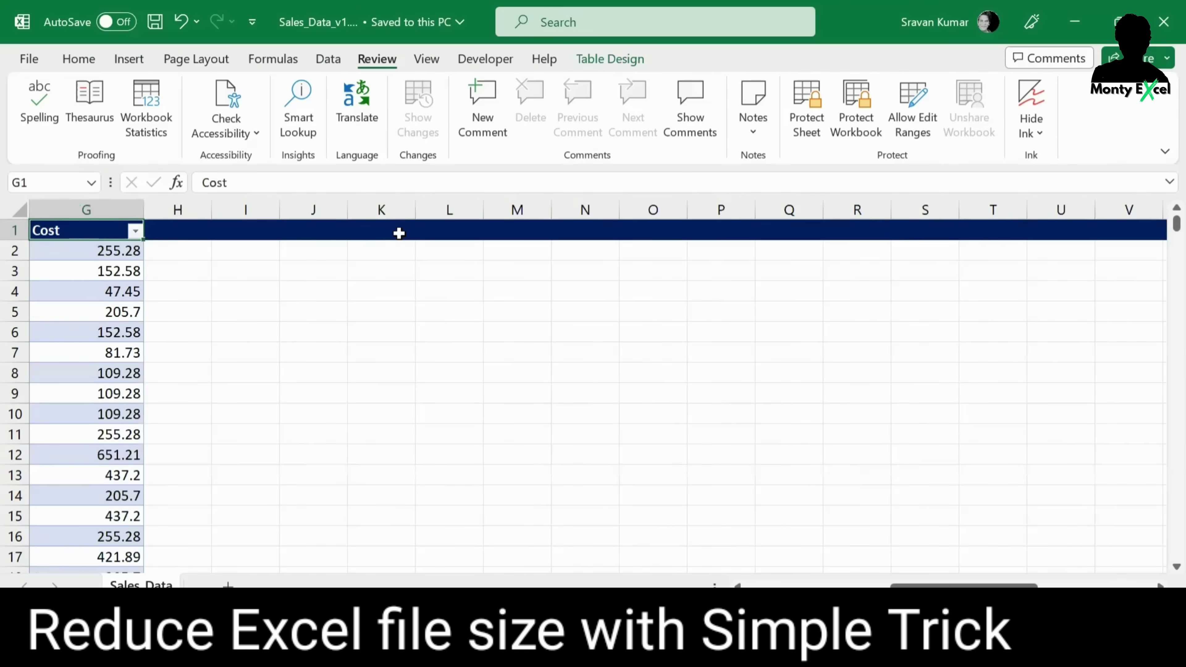
Select every row from the first empty row 768504 down to the sheet's last row.
{"action": "key", "text": "ctrl+Down"}
{"action": "key", "text": "Down"}
{"action": "key", "text": "Down"}
{"action": "key", "text": "Down"}
{"action": "key", "text": "Up"}
{"action": "key", "text": "Up"}
{"action": "key", "text": "Left"}
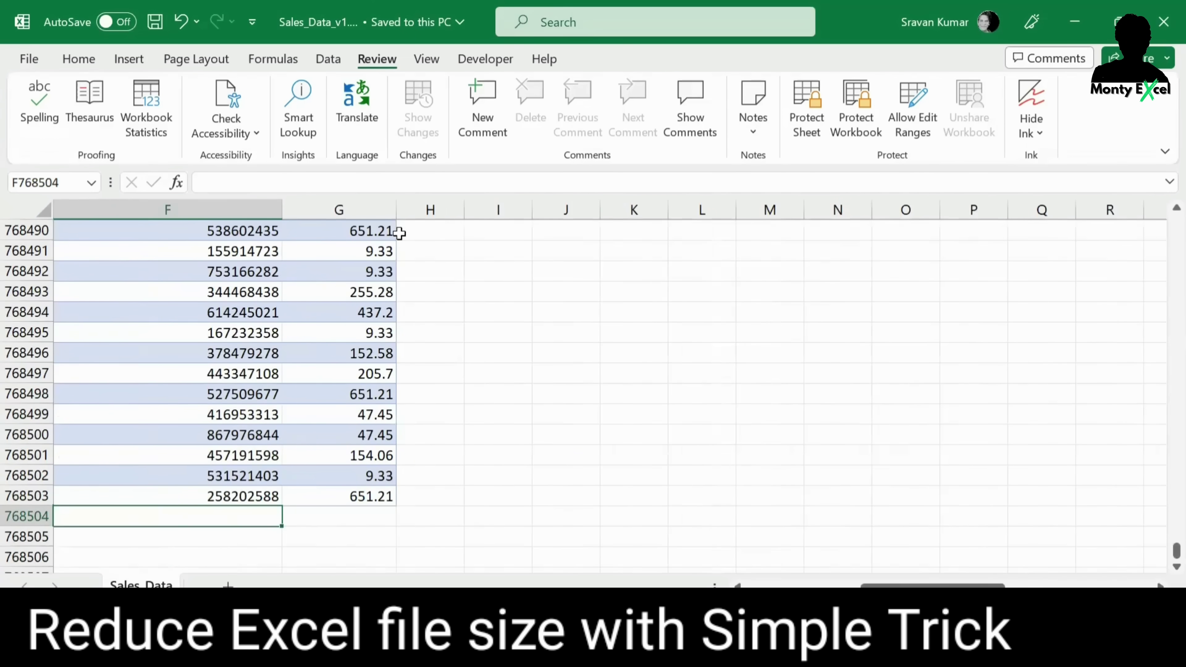
{"action": "key", "text": "Home"}
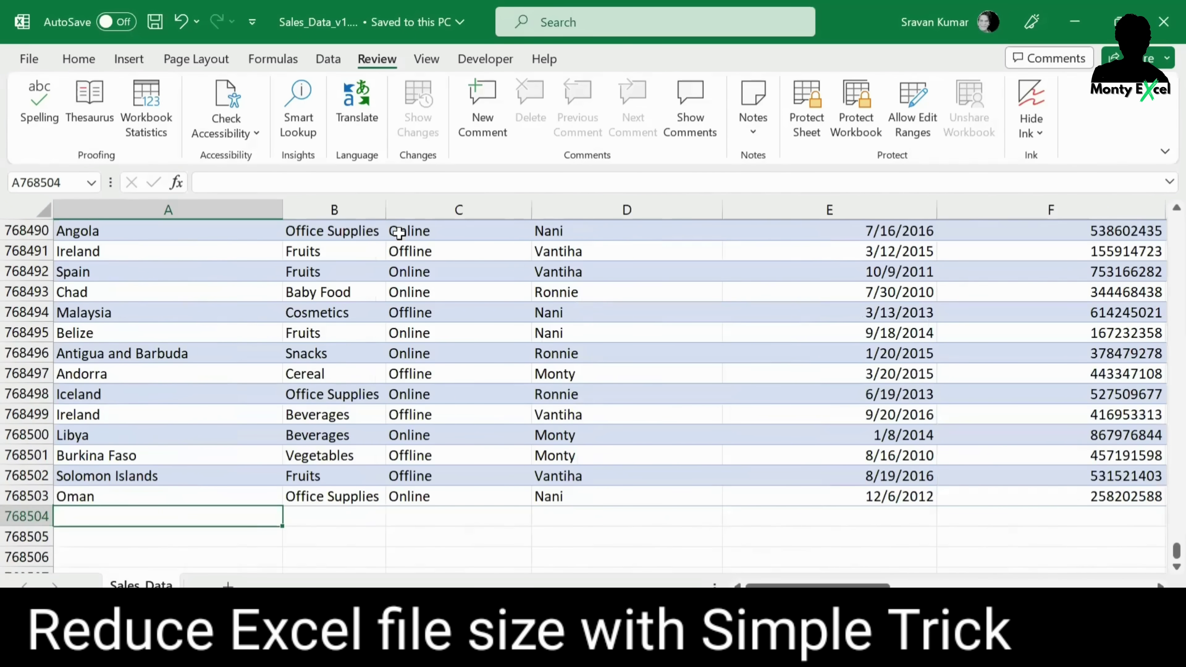
{"action": "key", "text": "ctrl+shift+Right"}
{"action": "key", "text": "ctrl+shift+Down"}
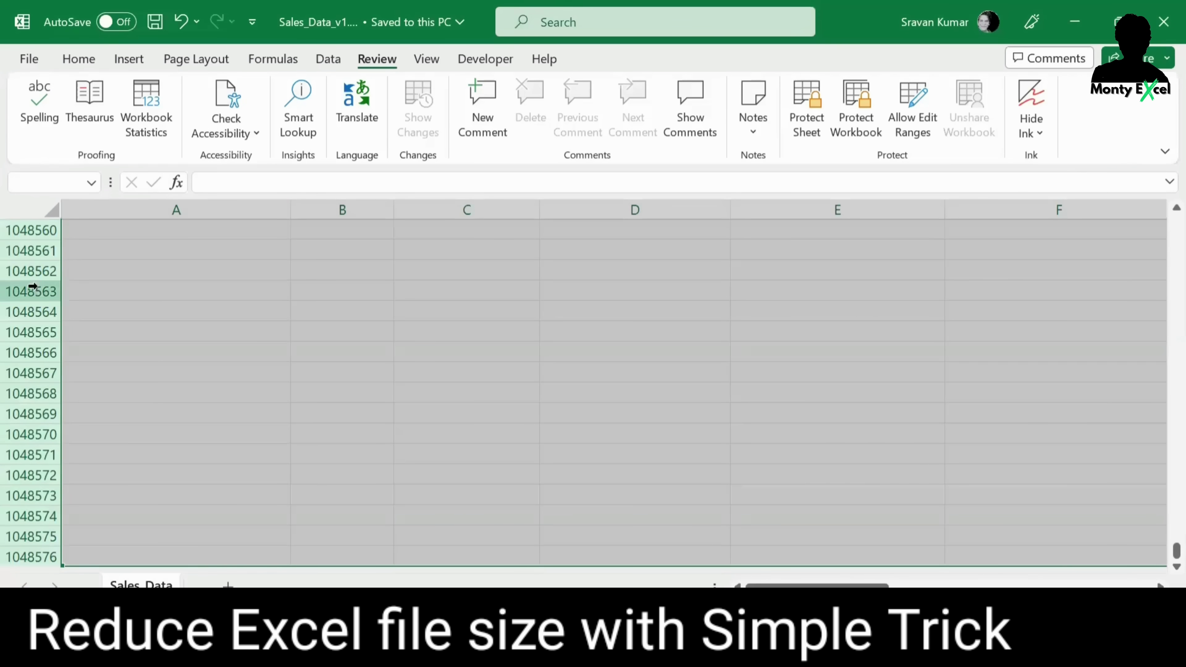
Delete the empty rows from 768504 down, then the empty columns H through XFD.
{"action": "right_click", "coordinate": [19, 267]}
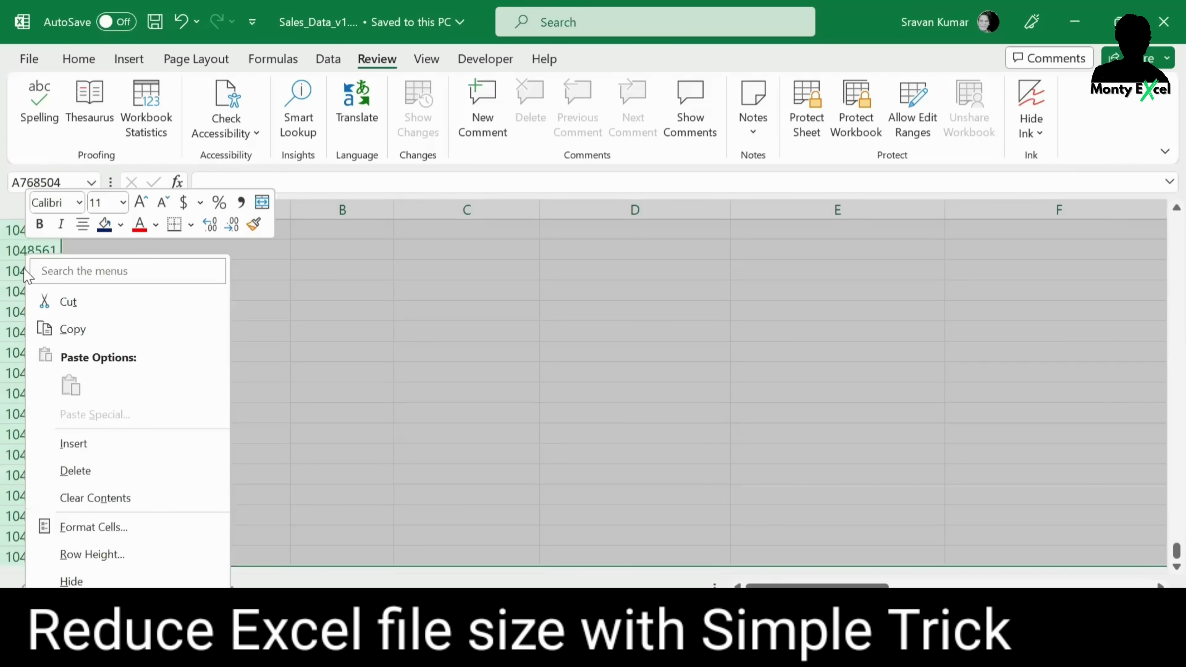
{"action": "left_click", "coordinate": [98, 476]}
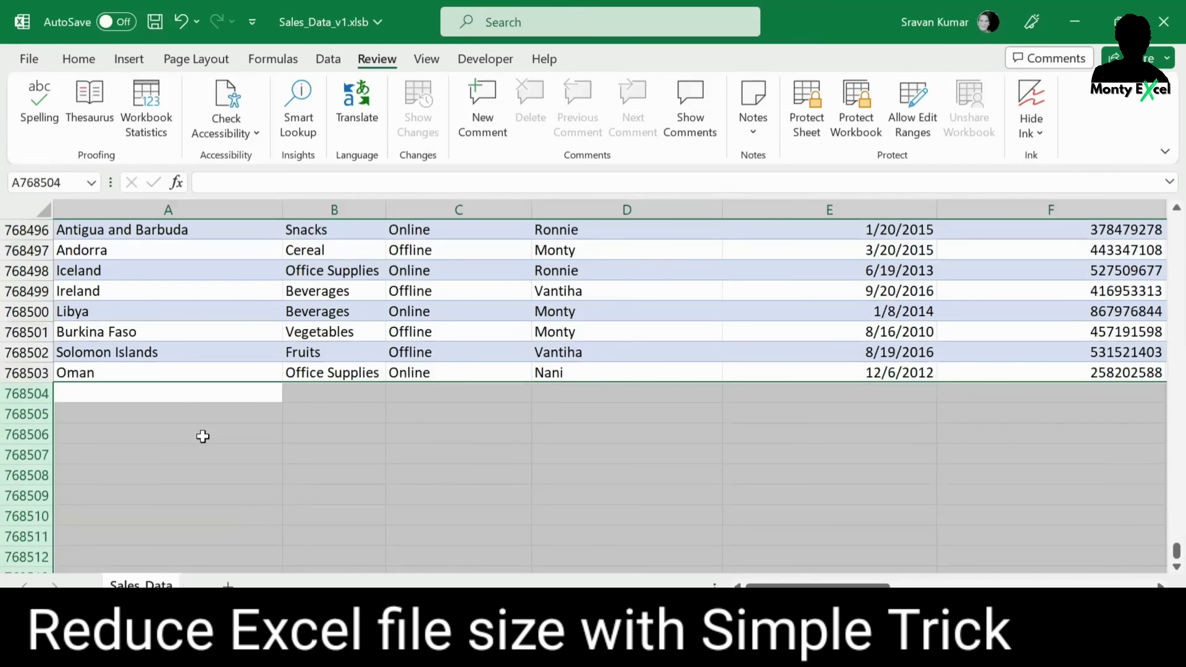
{"action": "key", "text": "ctrl+Home"}
{"action": "key", "text": "ctrl+Right"}
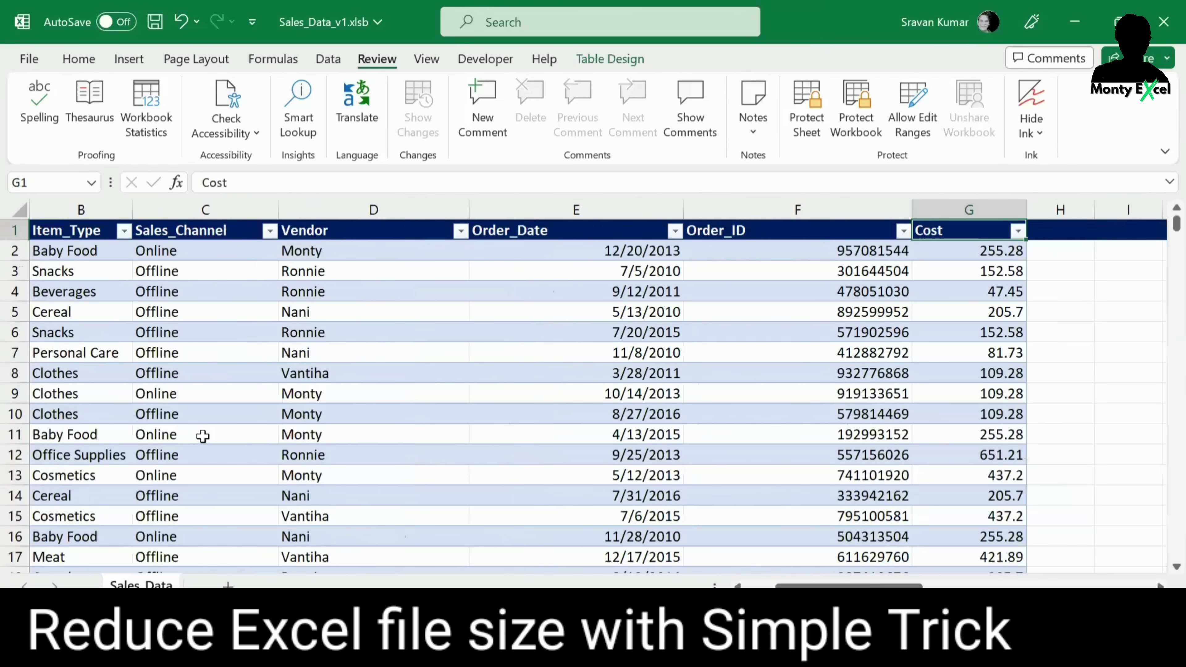
{"action": "left_click", "coordinate": [964, 204]}
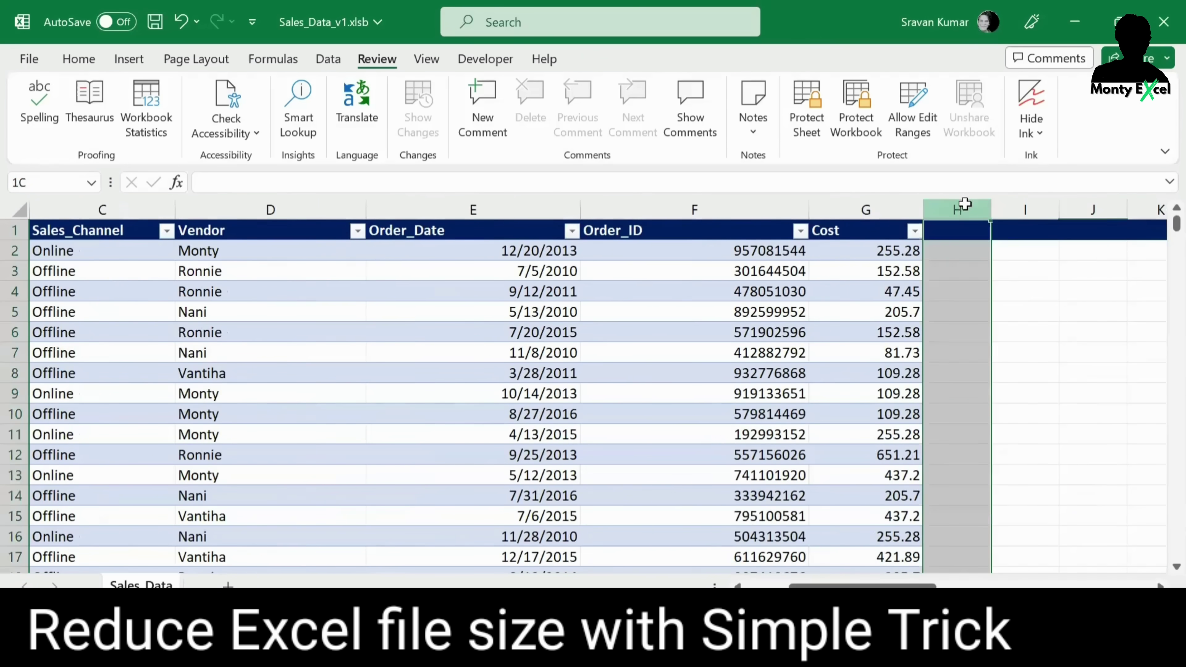
{"action": "key", "text": "ctrl+shift+Right"}
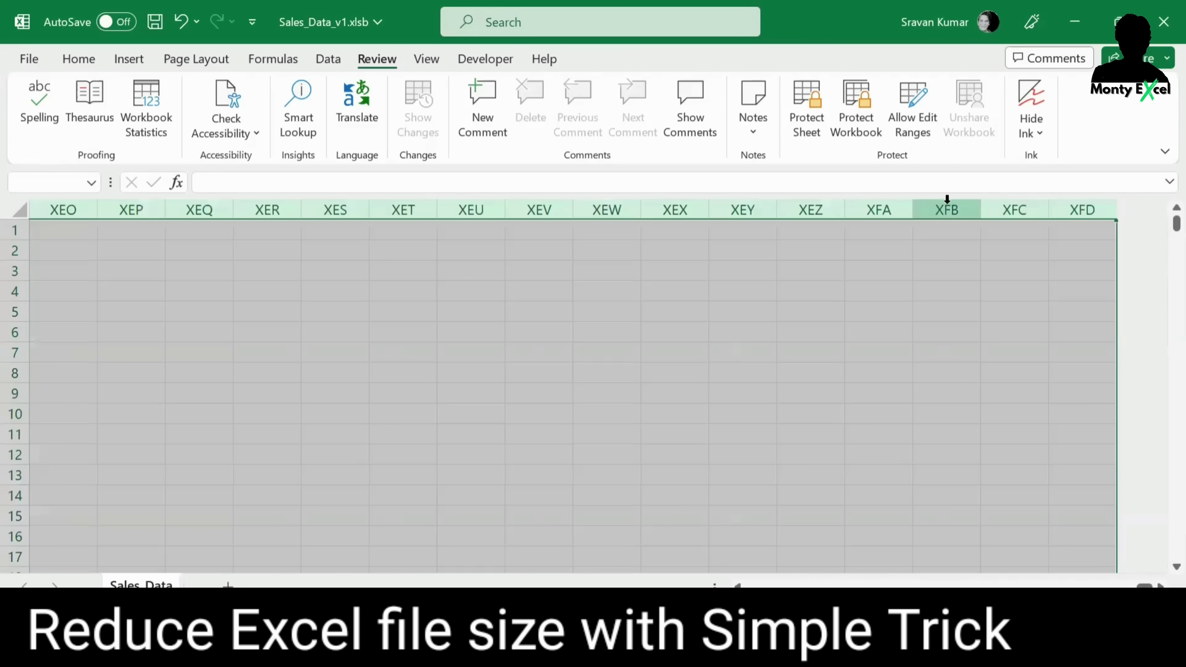
{"action": "right_click", "coordinate": [550, 201]}
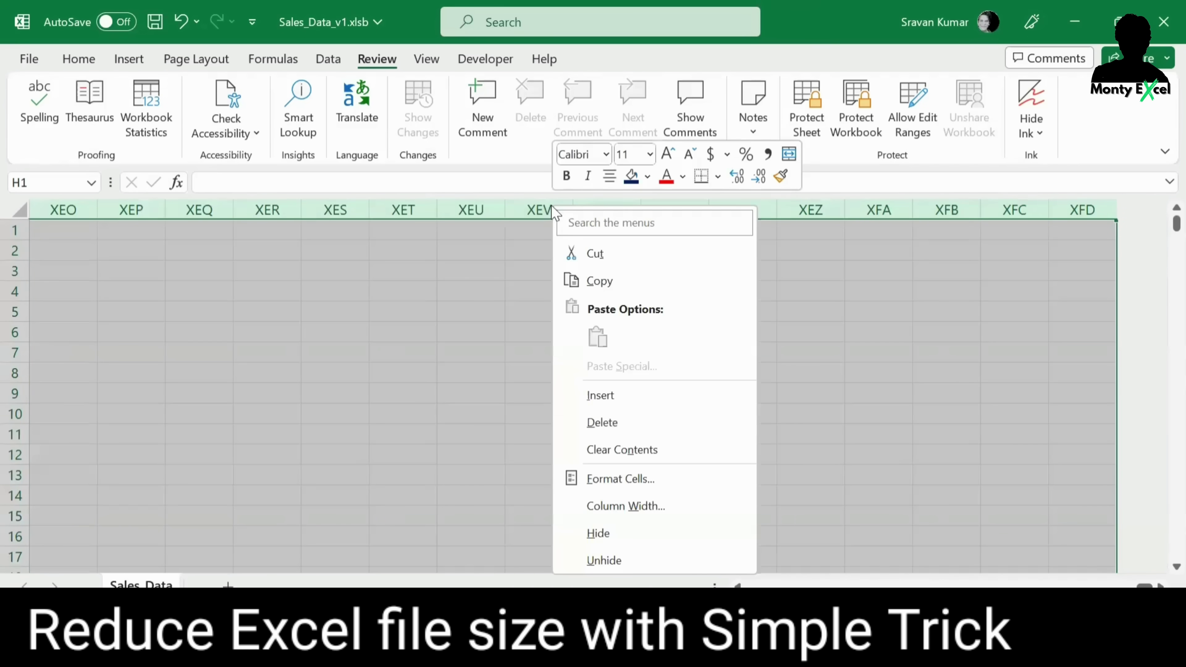
{"action": "left_click", "coordinate": [605, 422]}
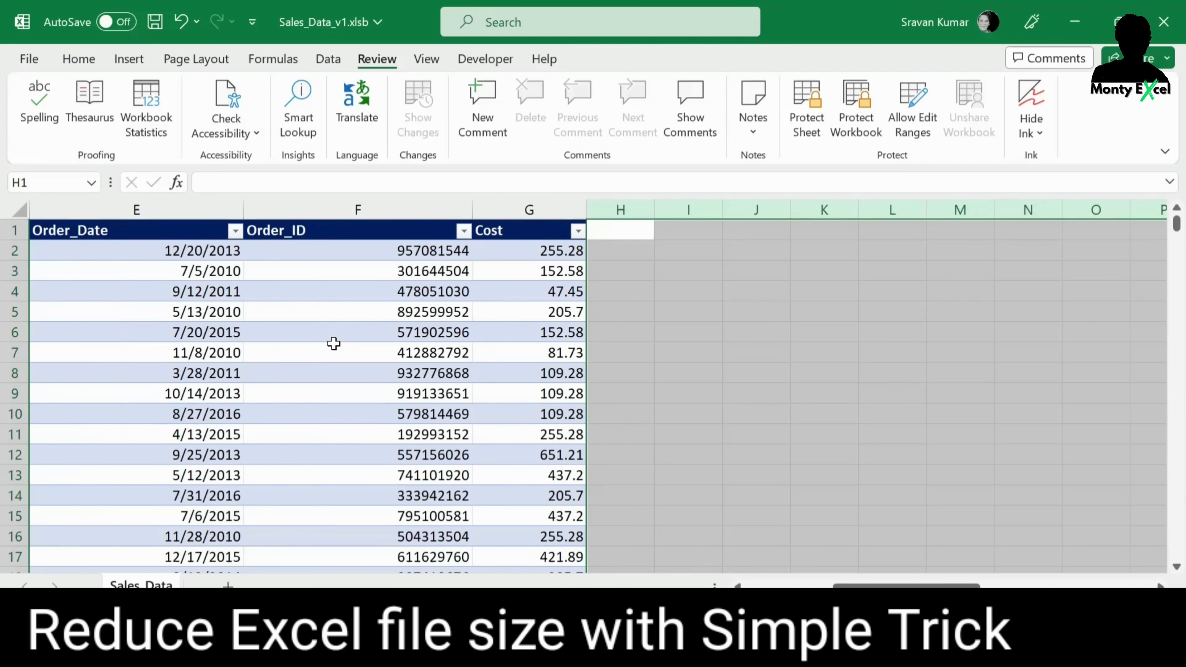
Return to A1 and save the trimmed Sales_Data_v1.xlsb with Ctrl+S.
{"action": "key", "text": "ctrl+Home"}
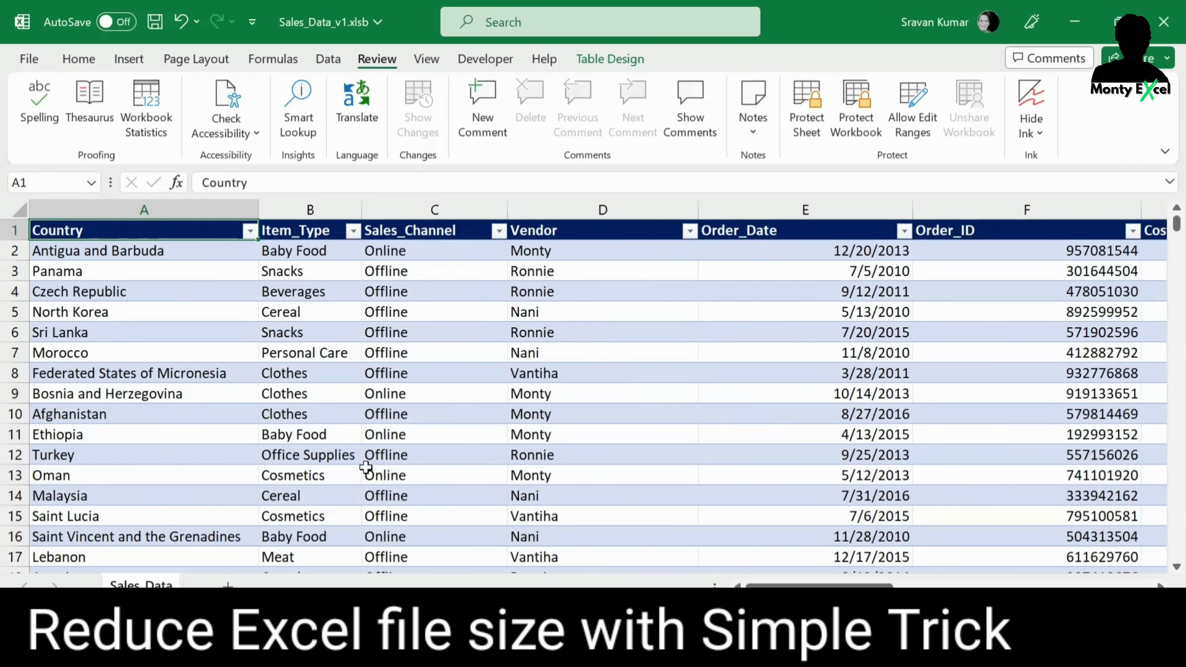
{"action": "key", "text": "ctrl+s"}
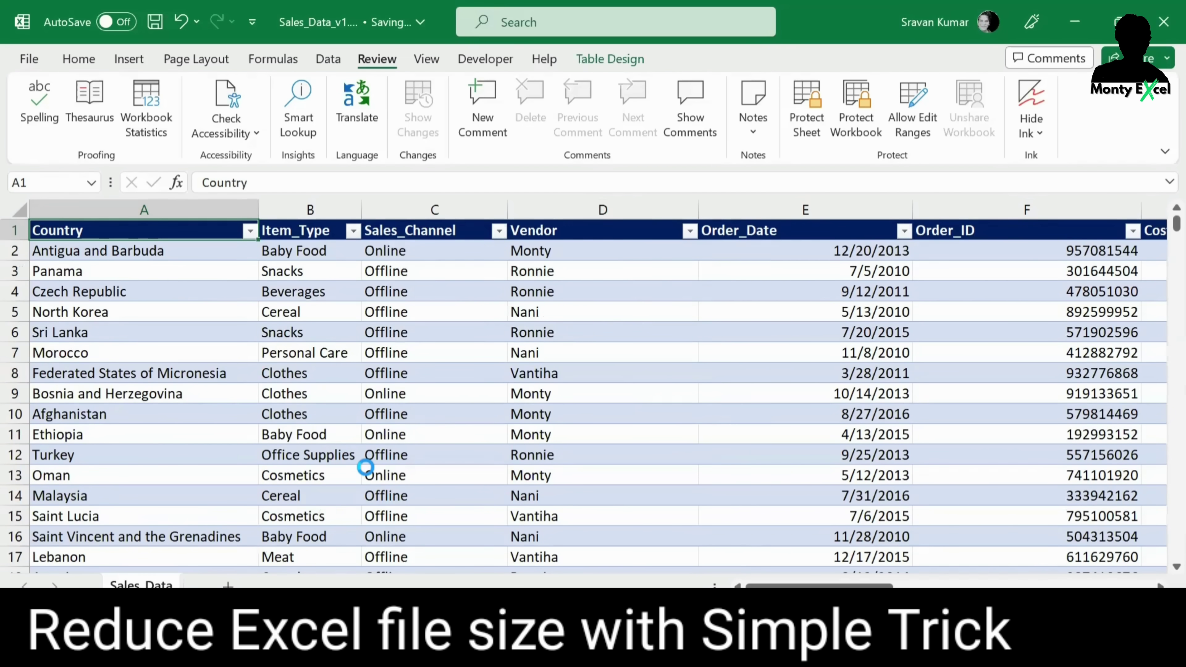